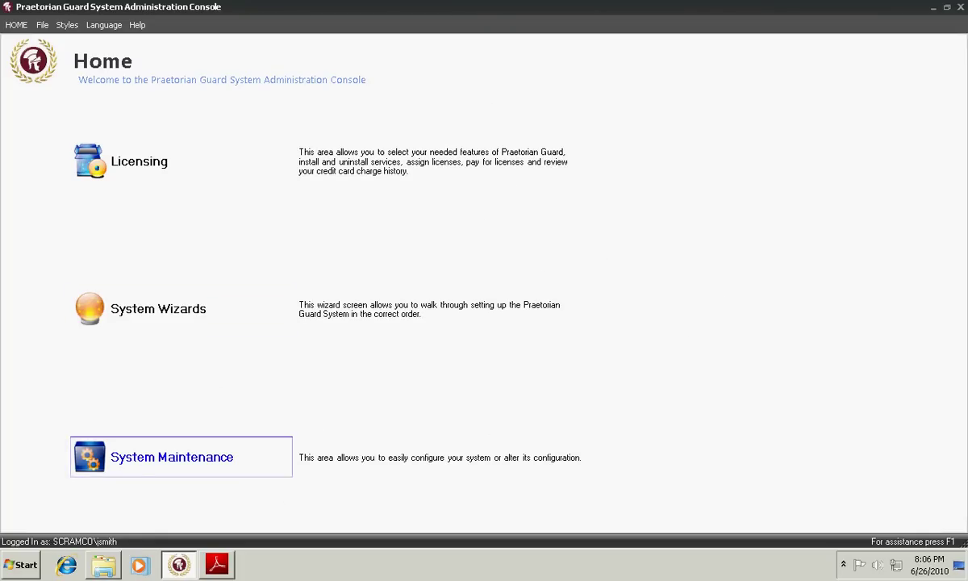
# Step: Open Manage Companies under Manage Organization and select ACME Company from the active list
pyautogui.press('Return')
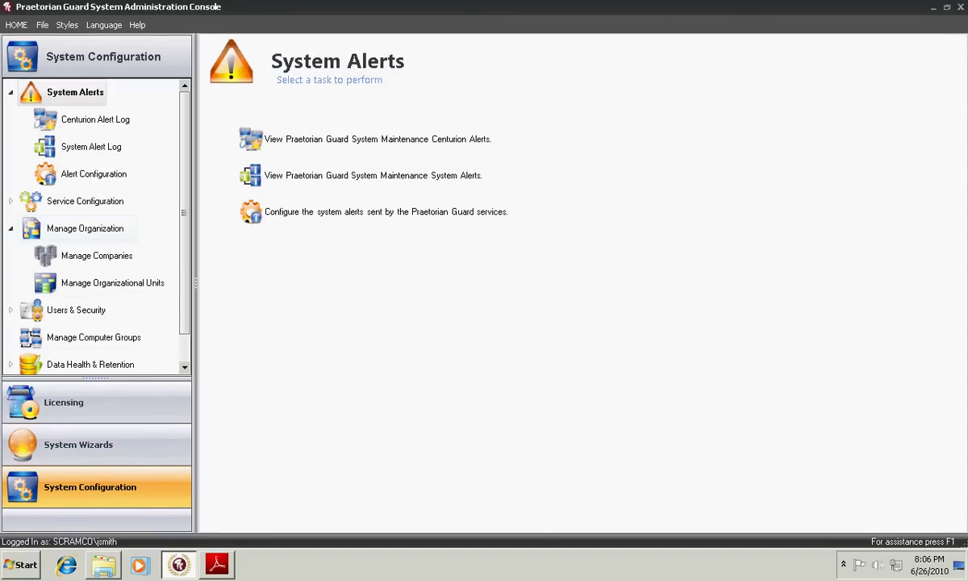
pyautogui.click(96, 255)
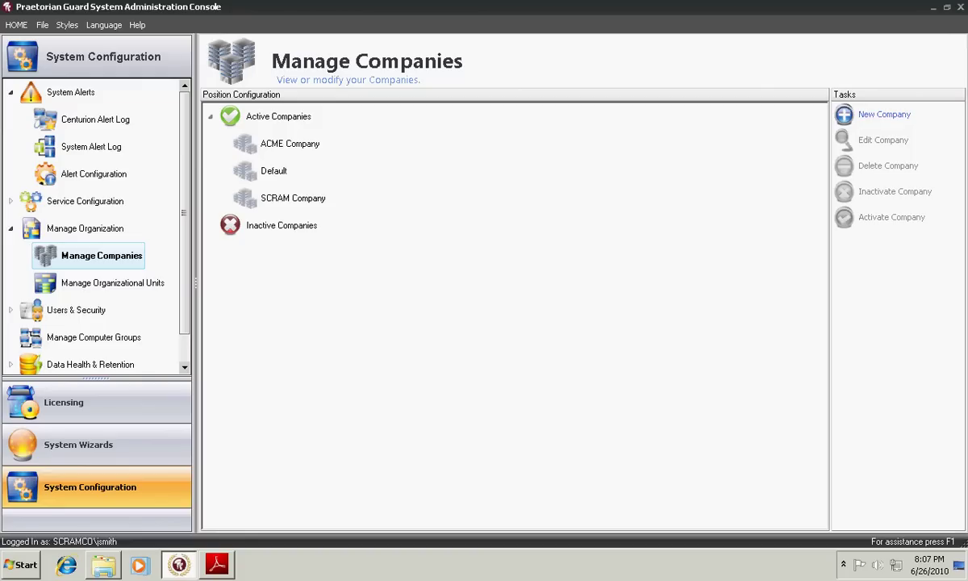
pyautogui.click(290, 143)
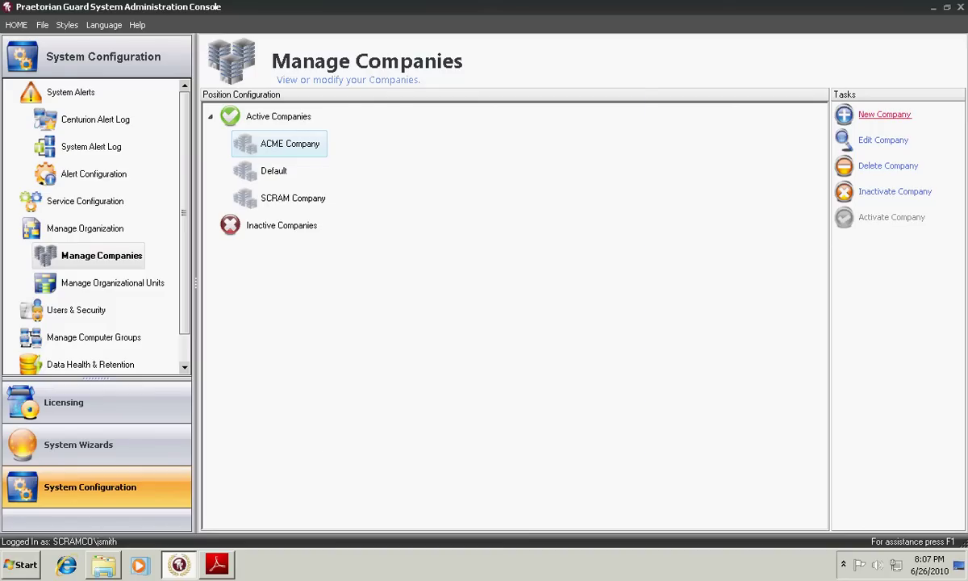
# Step: Start a new company named 'Test Co.' and check that its country is UNITED STATES
pyautogui.click(884, 114)
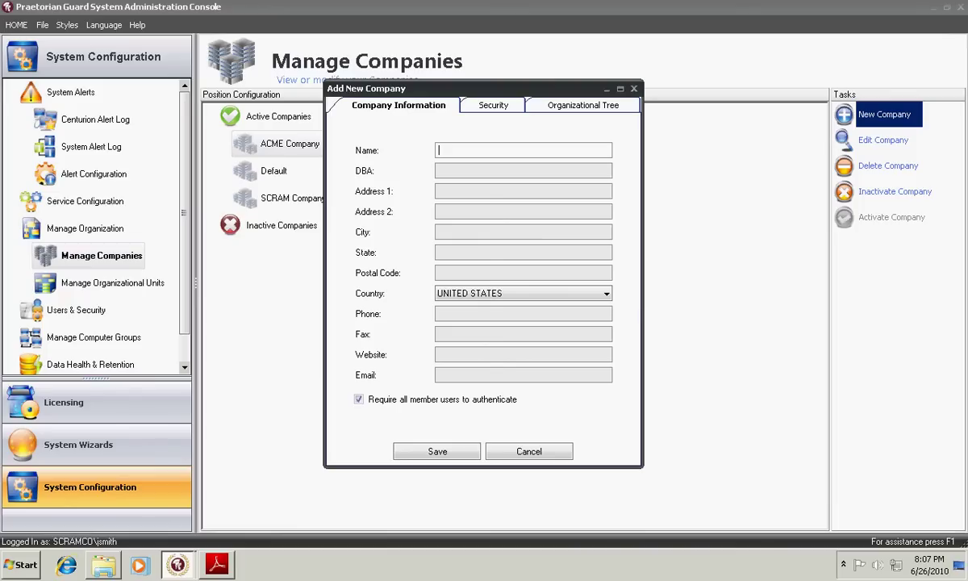
pyautogui.write('Test Co.')
pyautogui.press('Tab')
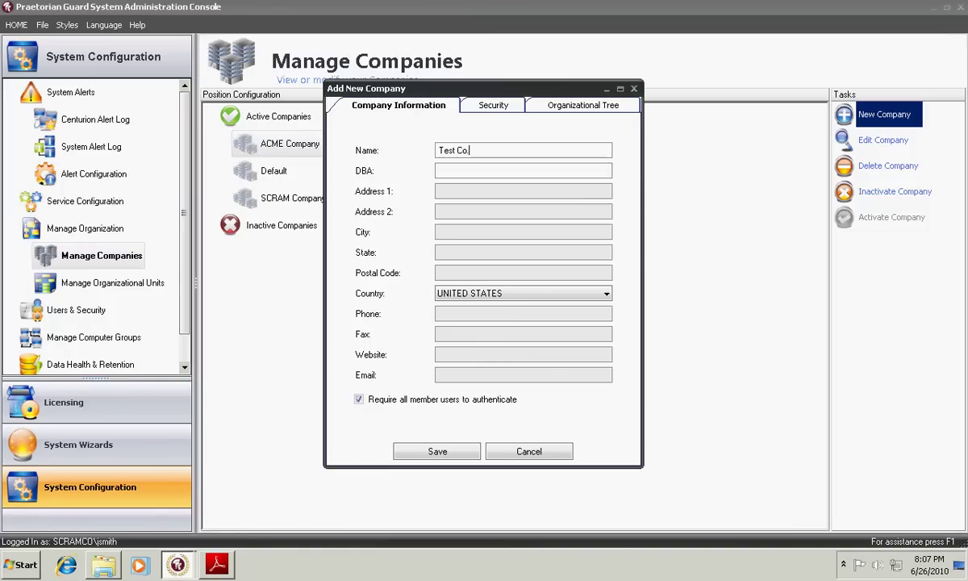
pyautogui.press('Tab')
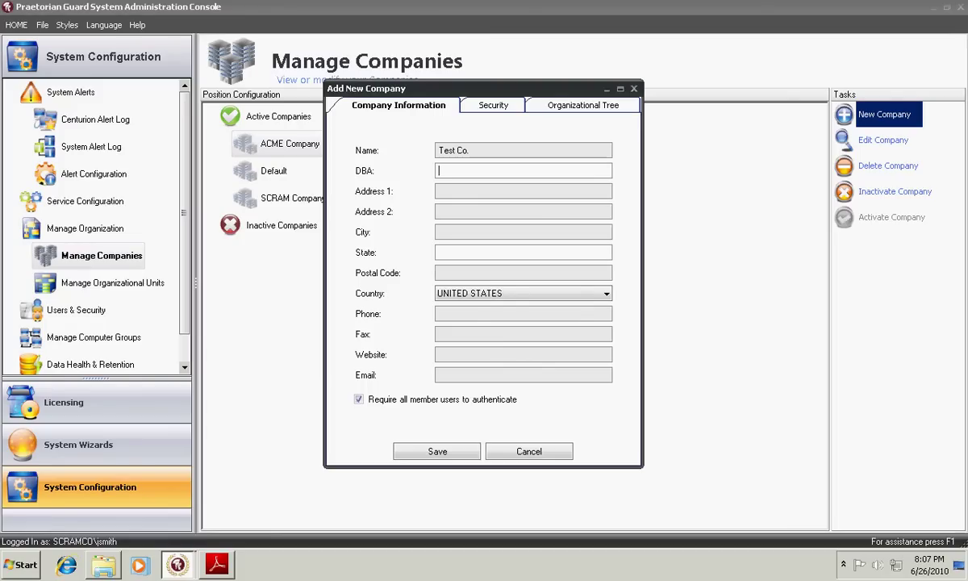
pyautogui.click(521, 293)
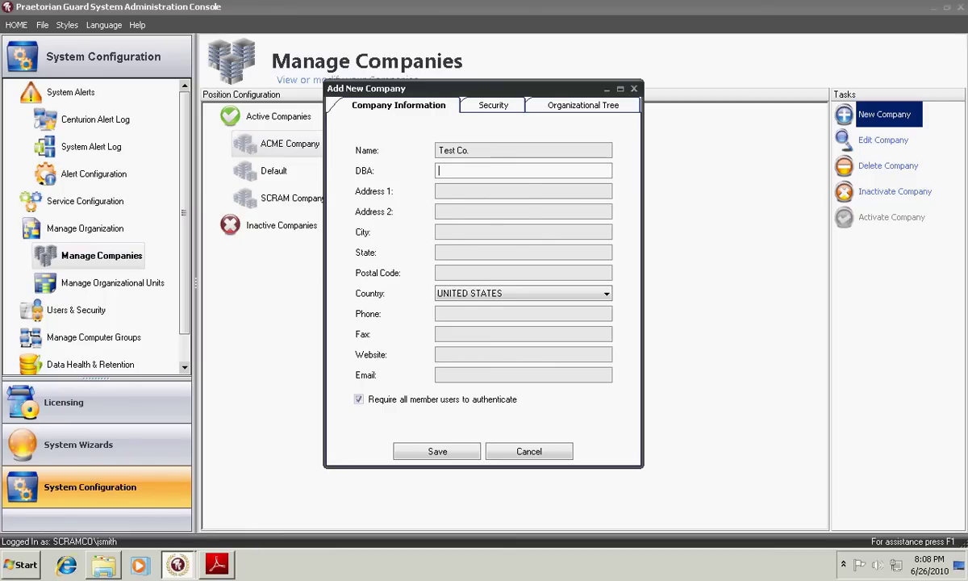
# Step: Switch the Add New Company dialog to its Security tab to view available and administrative users
pyautogui.hotkey('ctrl', 'Tab')
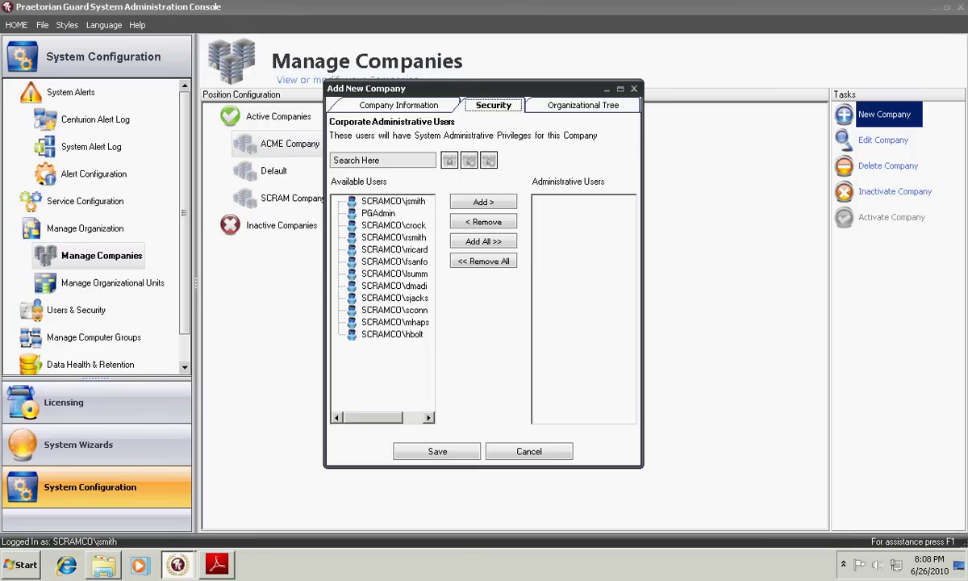
# Step: Add a 'Division' unit level with the Color Circles icon to Test Co.'s organizational tree
pyautogui.hotkey('ctrl', 'Tab')
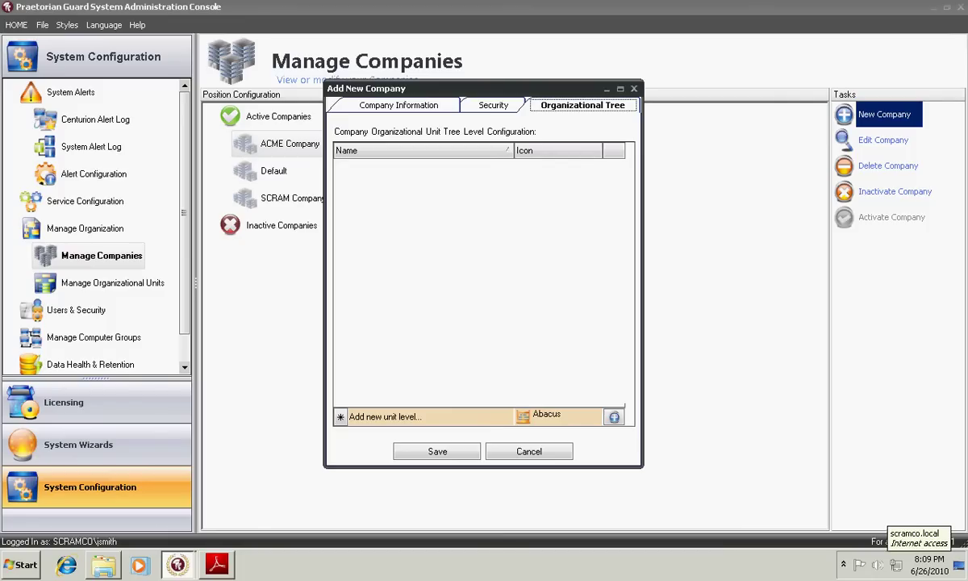
pyautogui.click(340, 416)
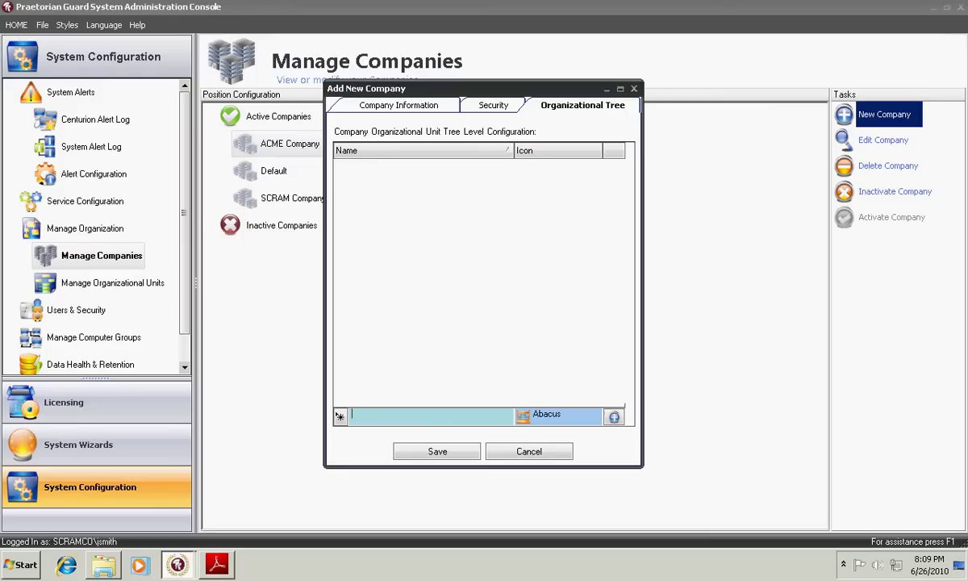
pyautogui.write('Division')
pyautogui.press('Tab')
pyautogui.click(595, 416)
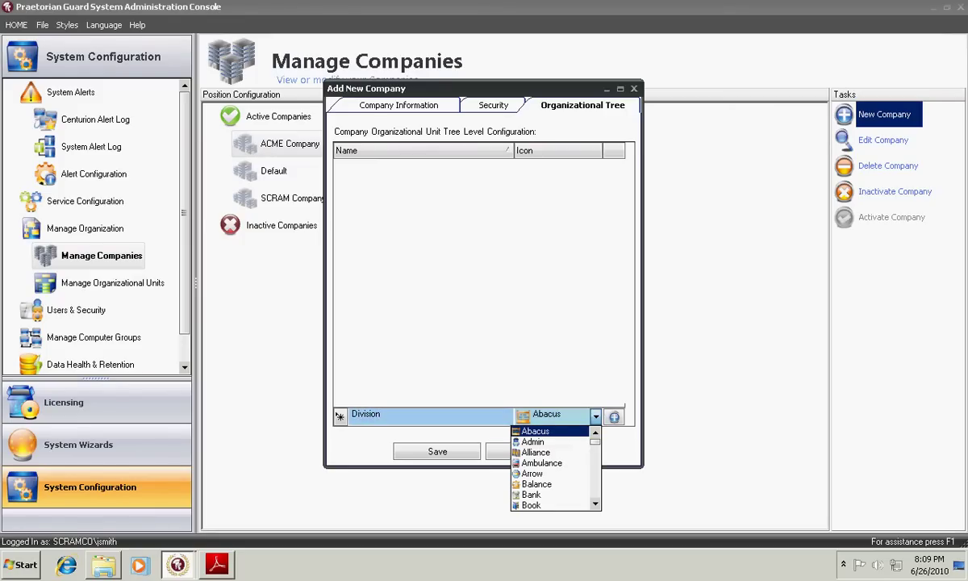
pyautogui.press('Down')
pyautogui.press('Down')
pyautogui.press('Down')
pyautogui.press('Down')
pyautogui.press('Down')
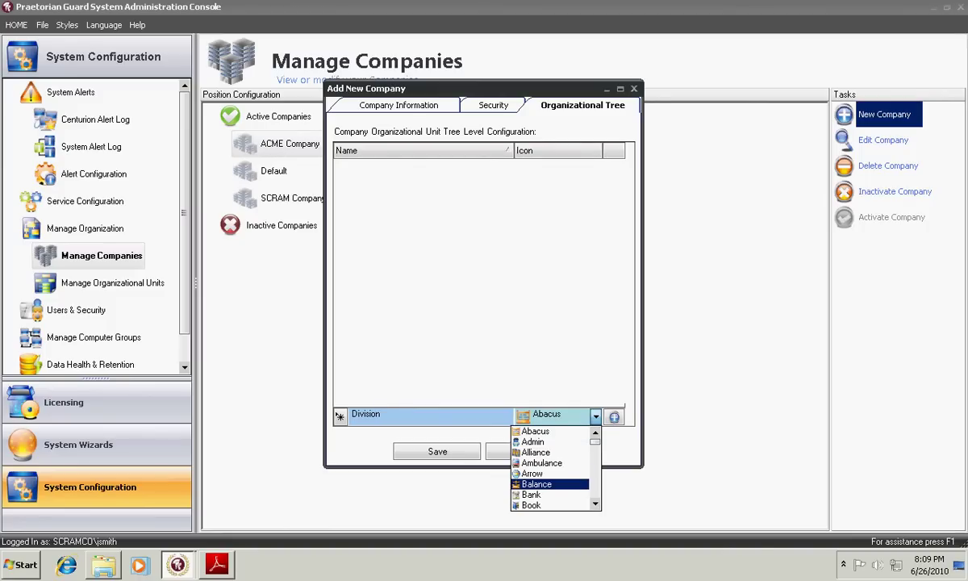
pyautogui.press('Up')
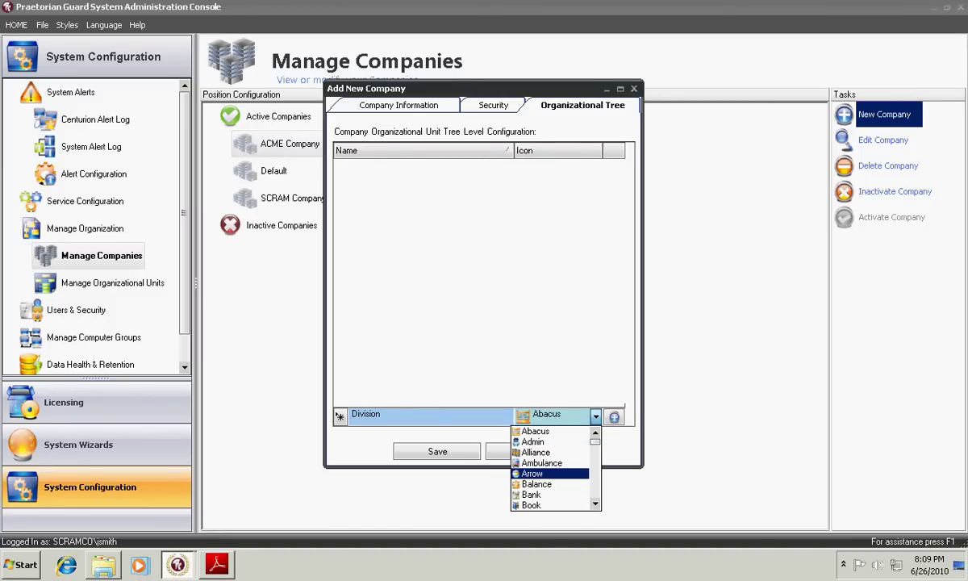
pyautogui.scroll(-5, 553, 468)
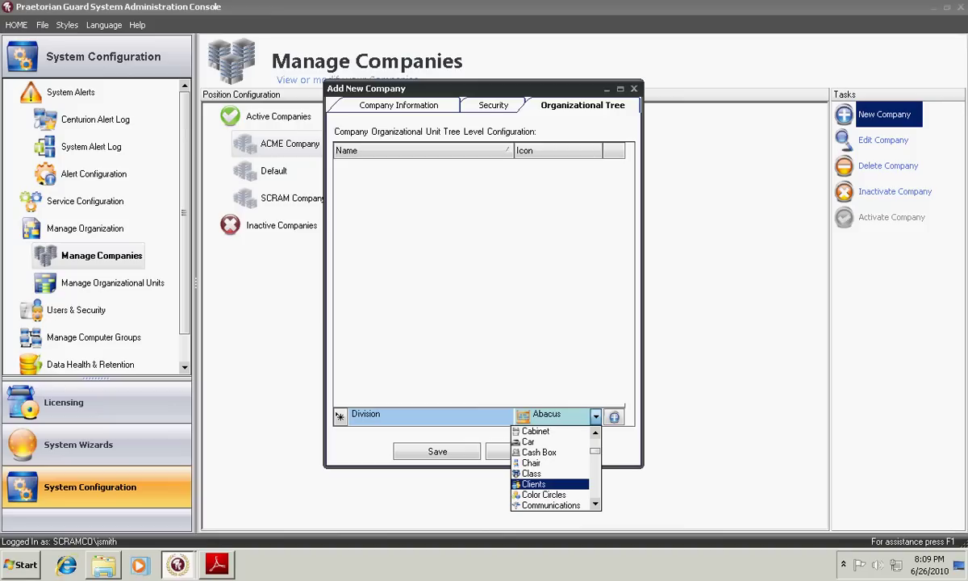
pyautogui.press('Down')
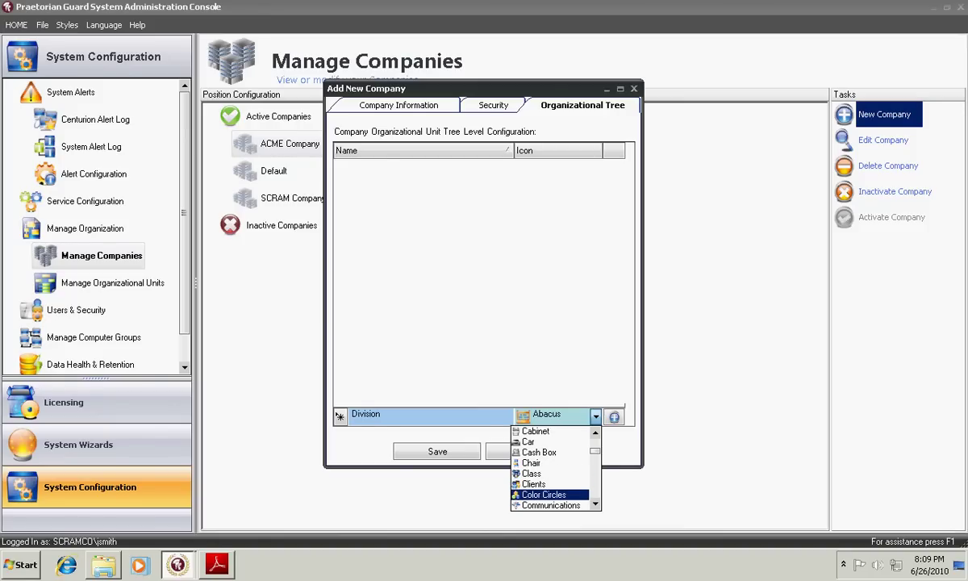
pyautogui.press('Return')
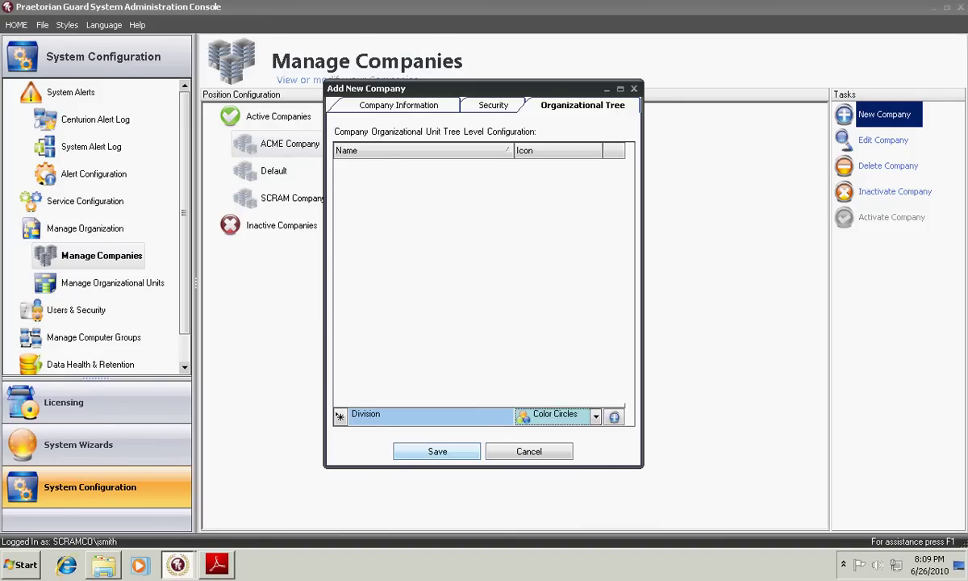
pyautogui.click(614, 417)
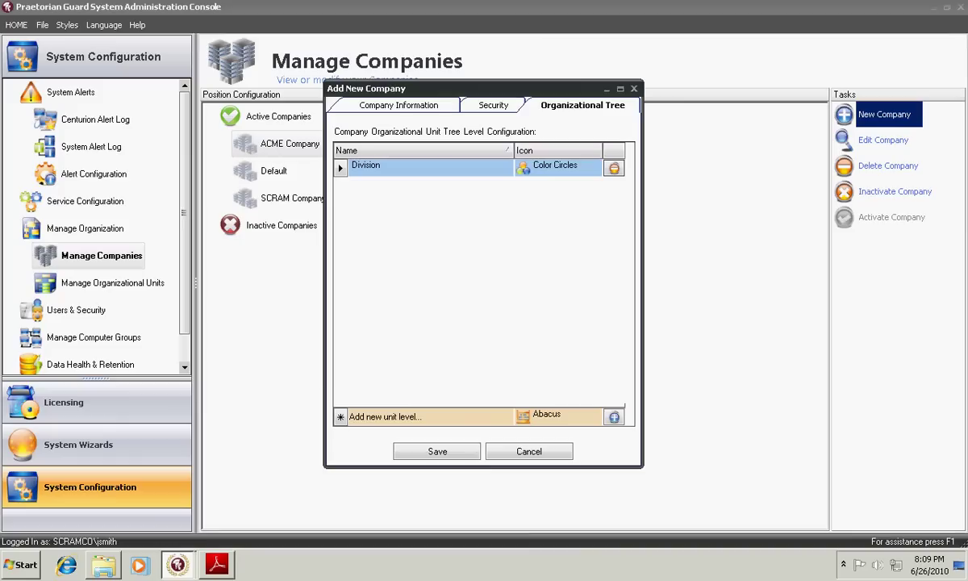
# Step: Save Test Co., then inactivate it and confirm with Yes
pyautogui.press('Return')
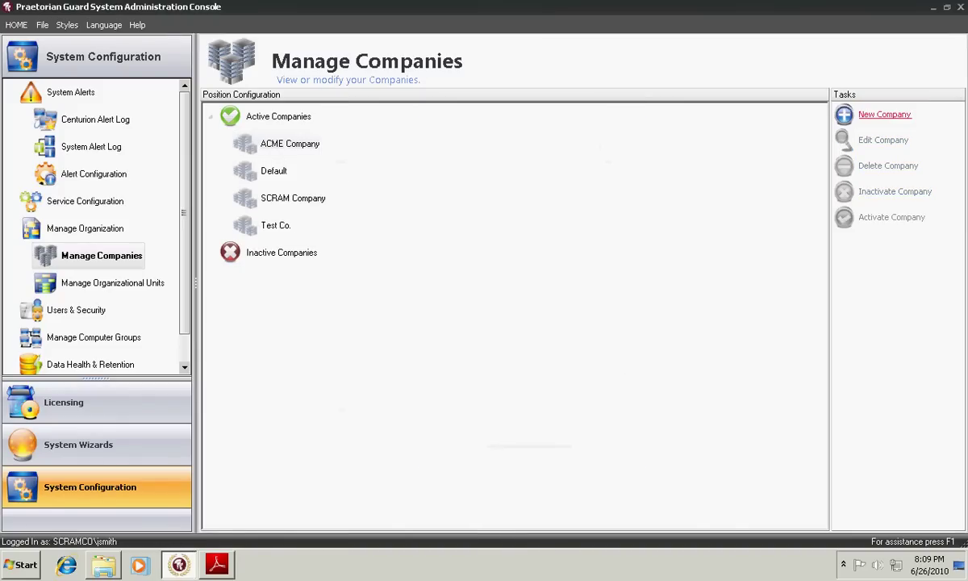
pyautogui.click(275, 225)
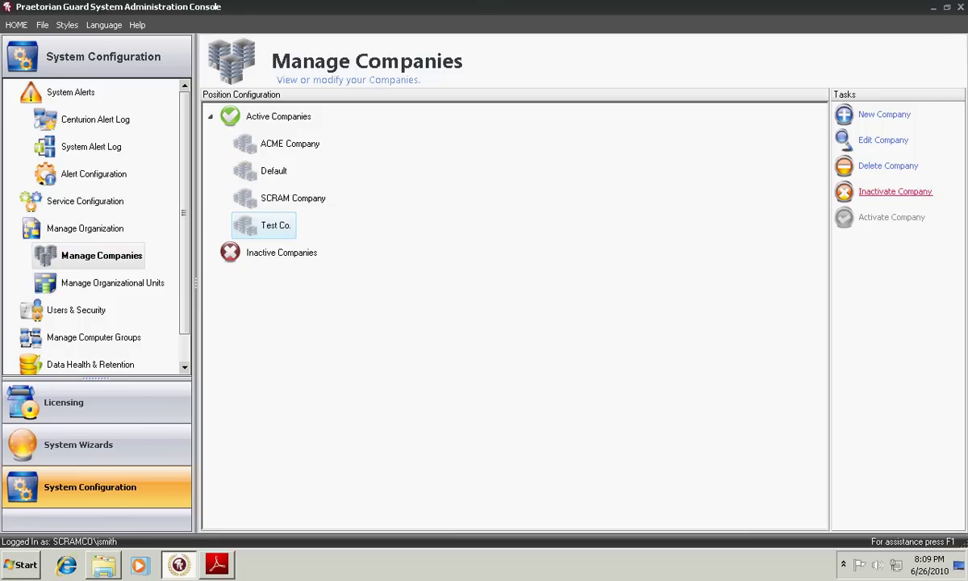
pyautogui.click(895, 191)
pyautogui.press('Return')
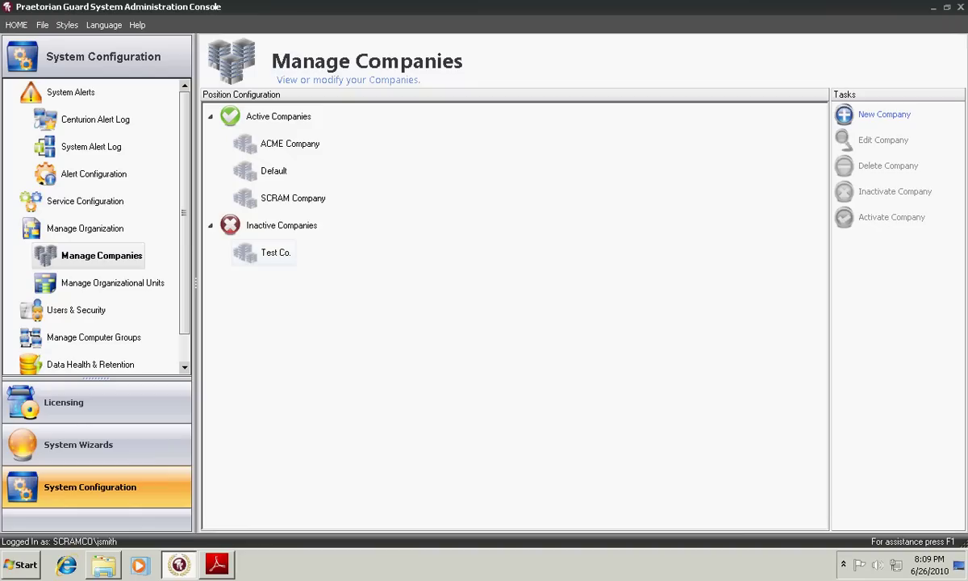
# Step: Reactivate the inactive Test Co. and confirm, returning it to Active Companies
pyautogui.click(275, 252)
pyautogui.click(892, 217)
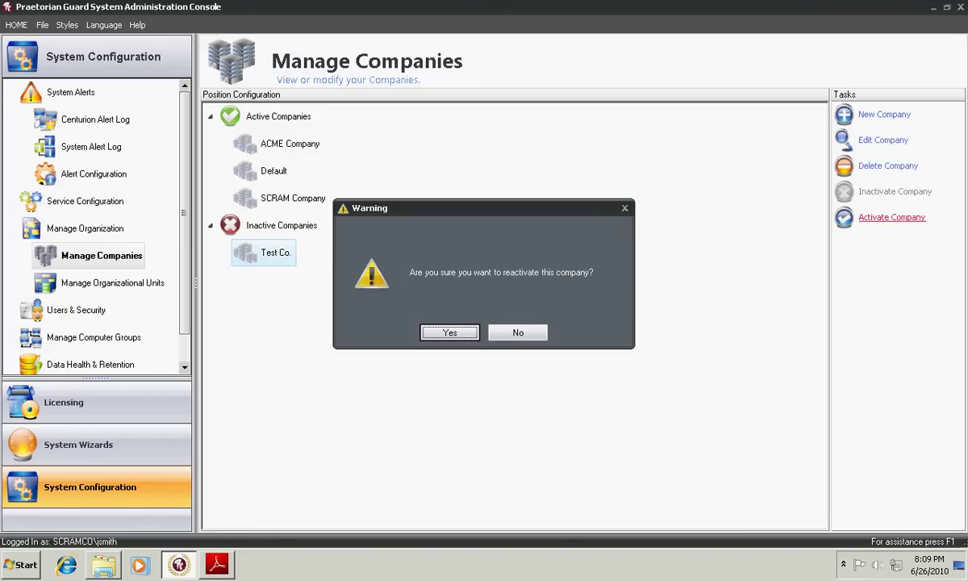
pyautogui.press('Return')
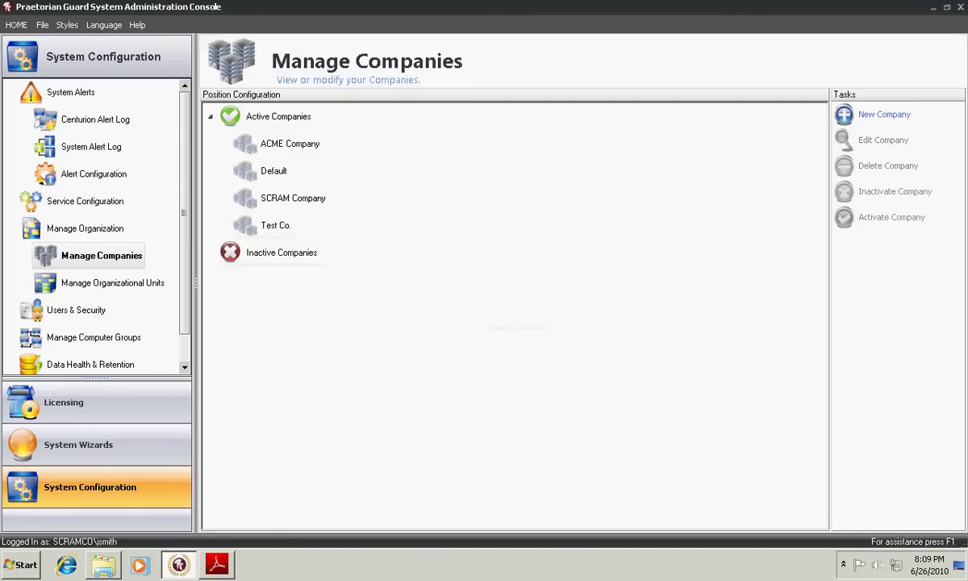